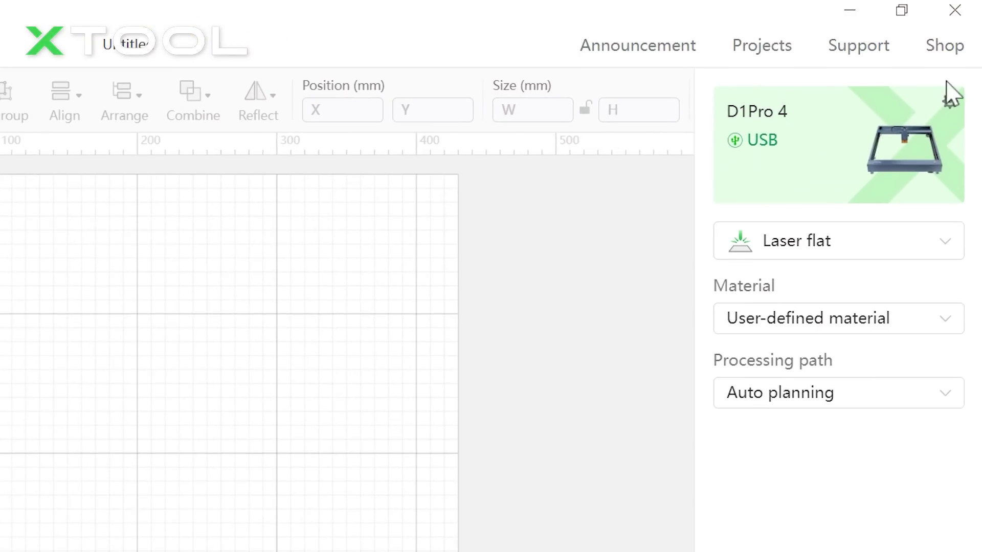
Review the connected D1Pro 4's working parameters with Laser spot positioning, then dismiss the settings.
left_click(949, 104)
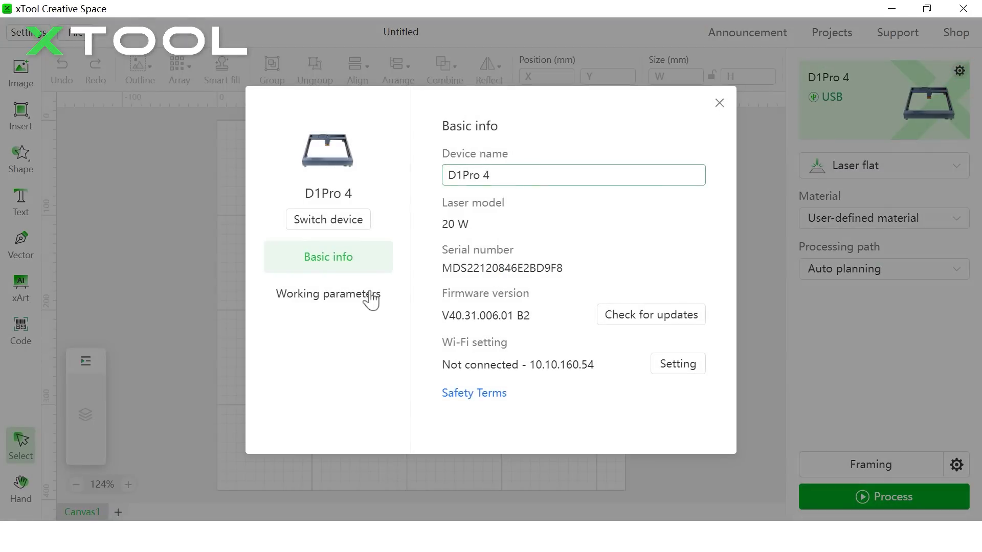
left_click(369, 299)
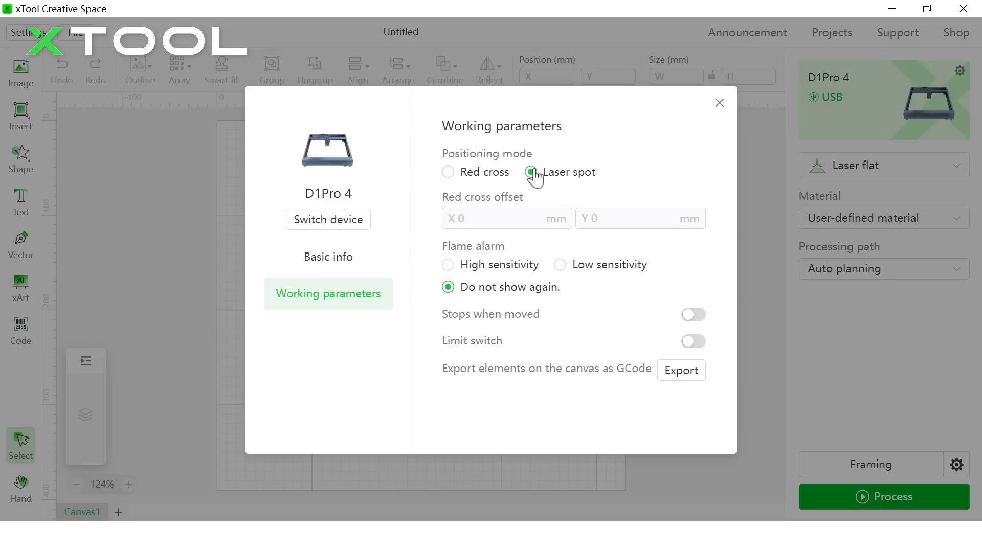
left_click(719, 104)
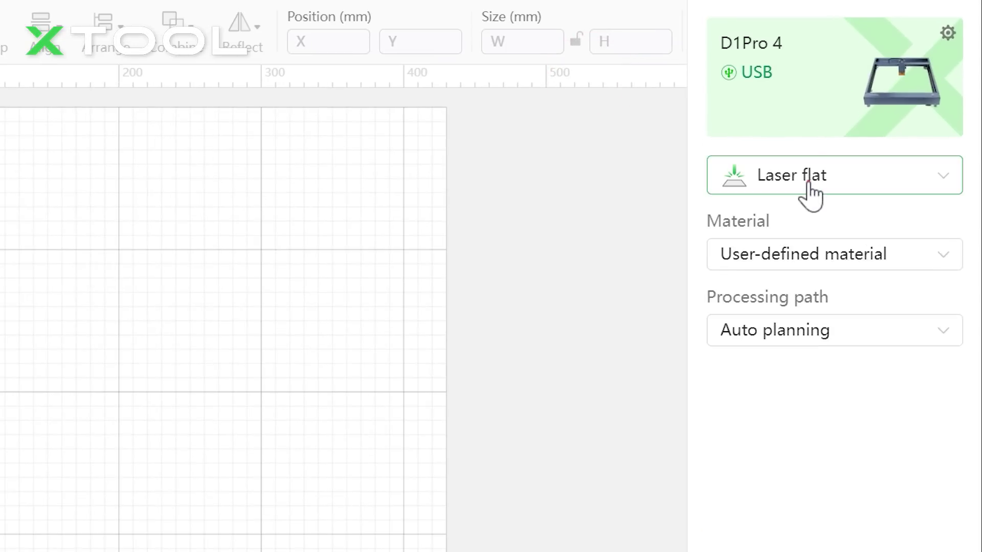
Switch processing from Laser flat to Laser cylindrical in Chuck mode.
left_click(862, 167)
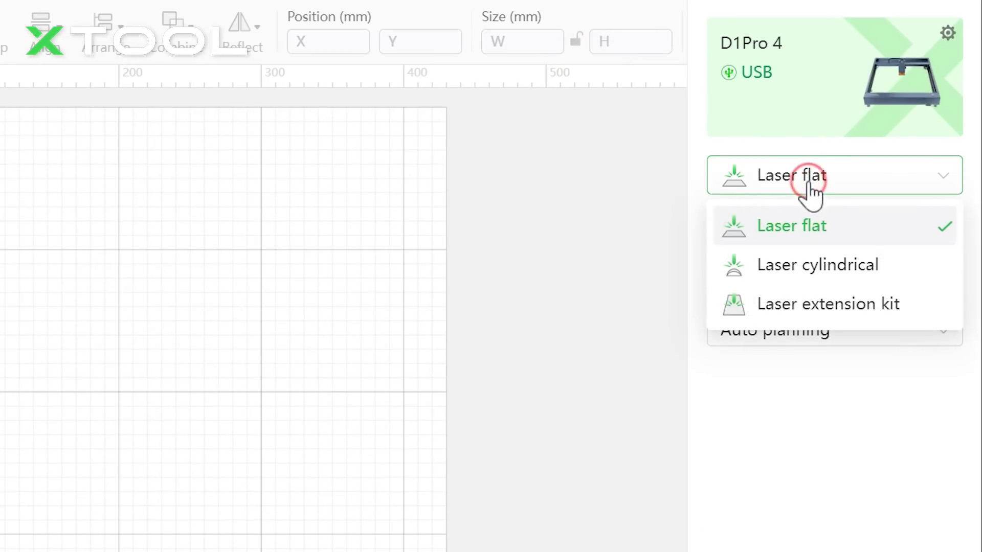
left_click(834, 277)
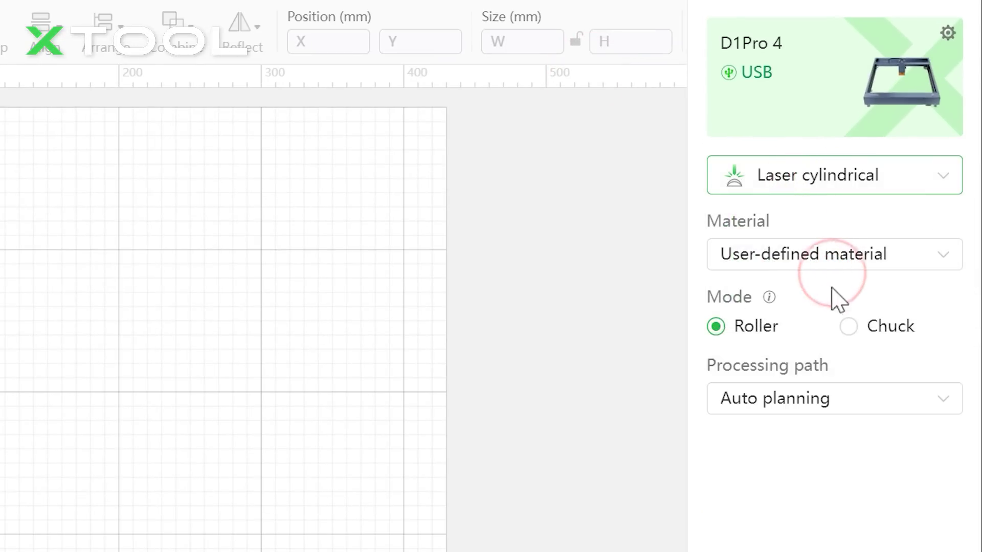
left_click(847, 328)
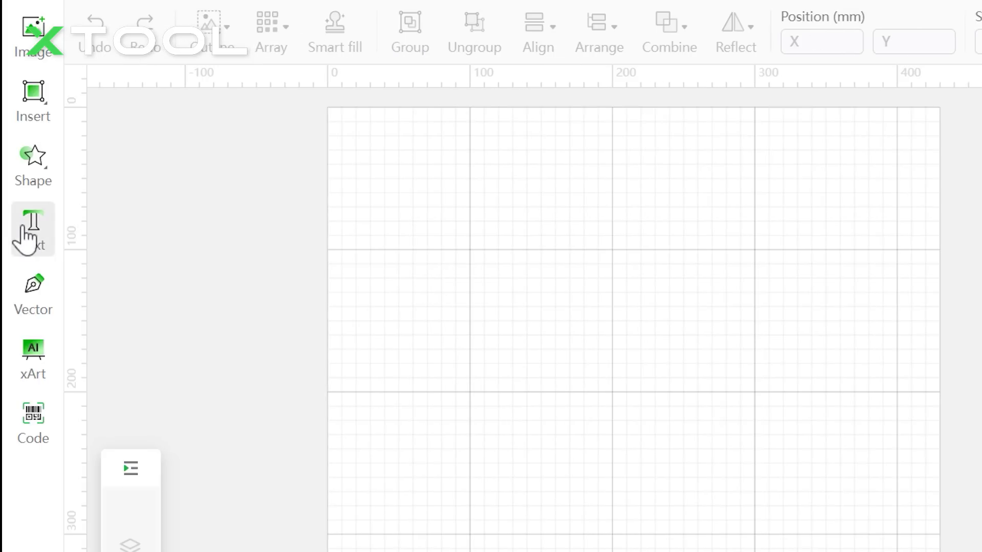
Add a text object reading 牛郎织女 爱在鹊桥 and position it lower left on the canvas.
left_click(26, 228)
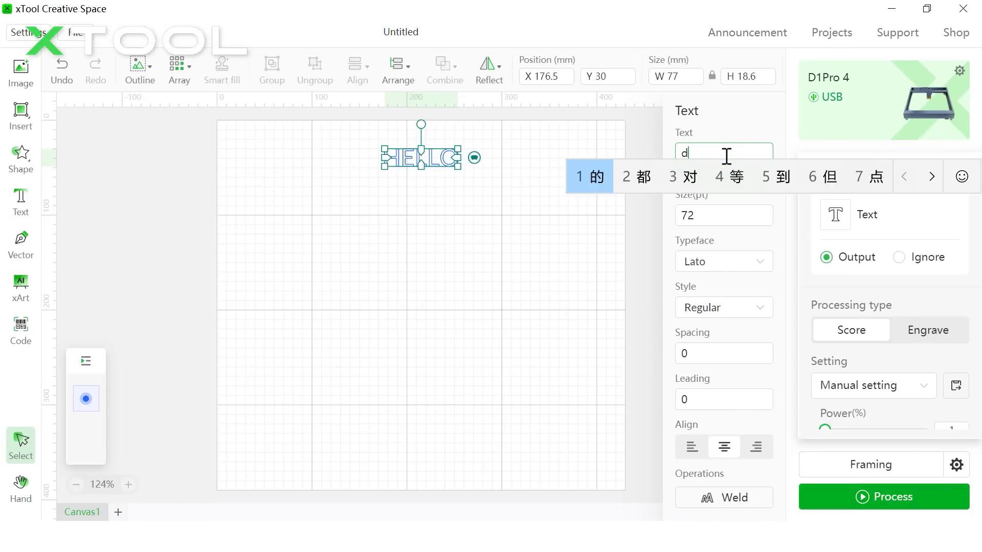
type("牛郎织女 爱在鹊桥")
left_click_drag(515, 153, 473, 196)
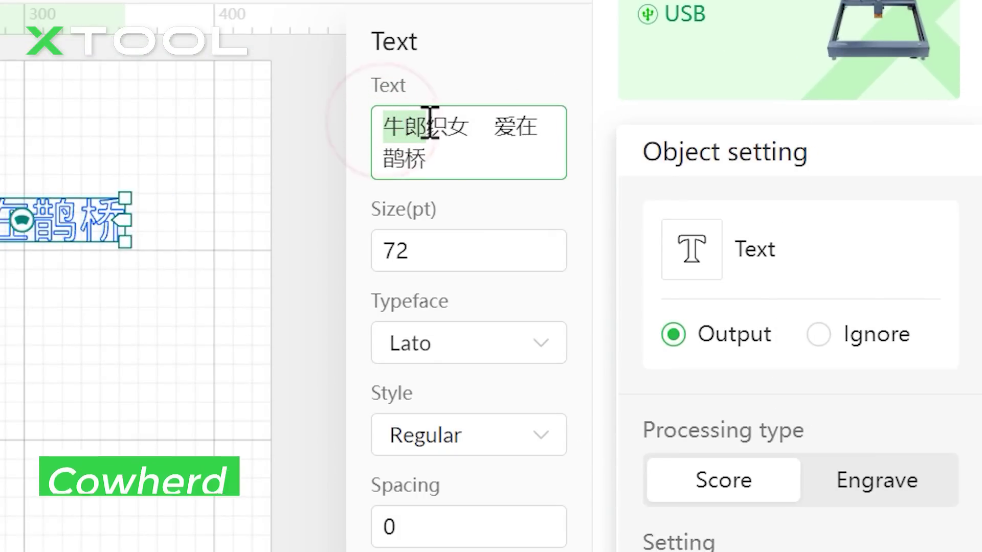
left_click_drag(426, 127, 542, 129)
left_click_drag(376, 159, 455, 159)
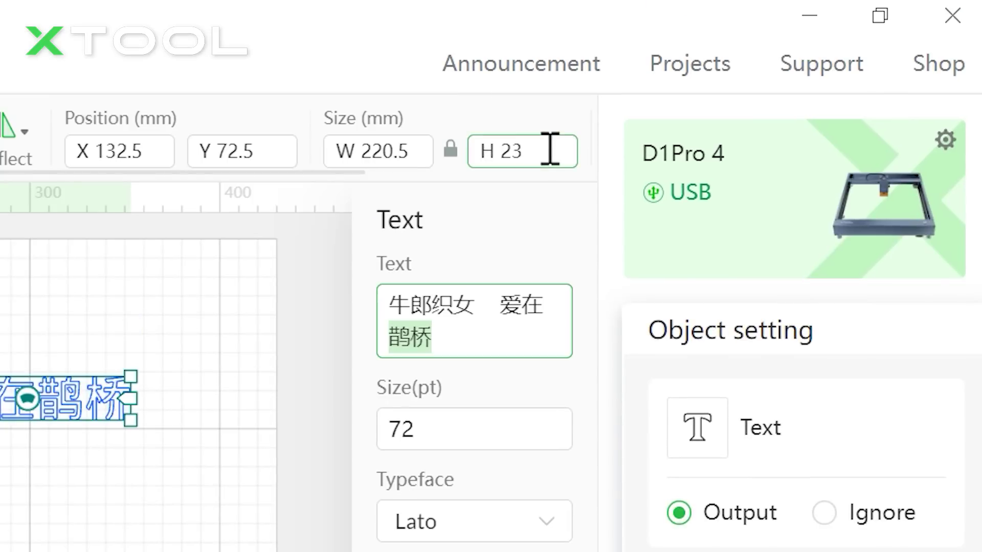
Resize the text to 5 mm tall and rotate it 90° into a vertical strip.
left_click(550, 150)
key("BackSpace")
key("BackSpace")
type("5")
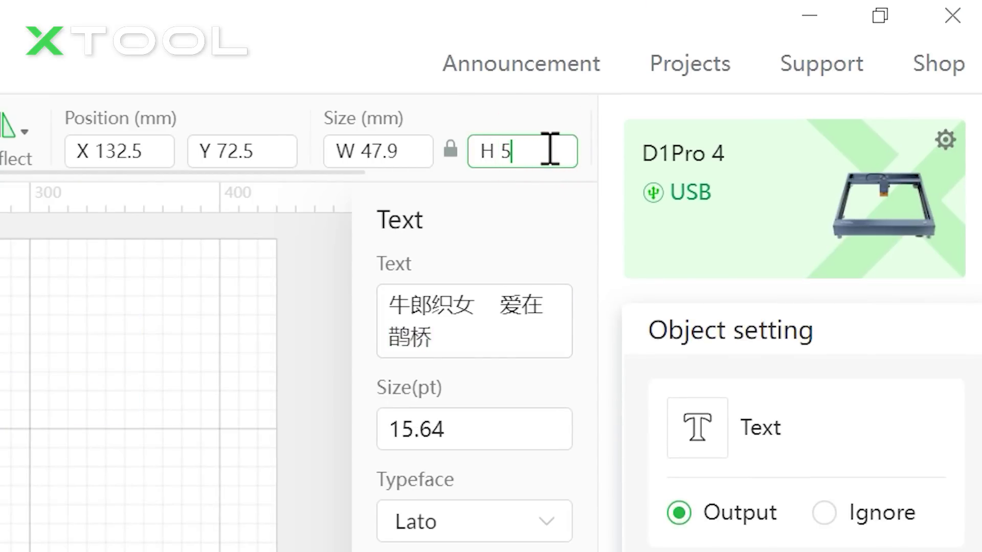
scroll(549, 150, "right", 3)
left_click(449, 151)
type("90")
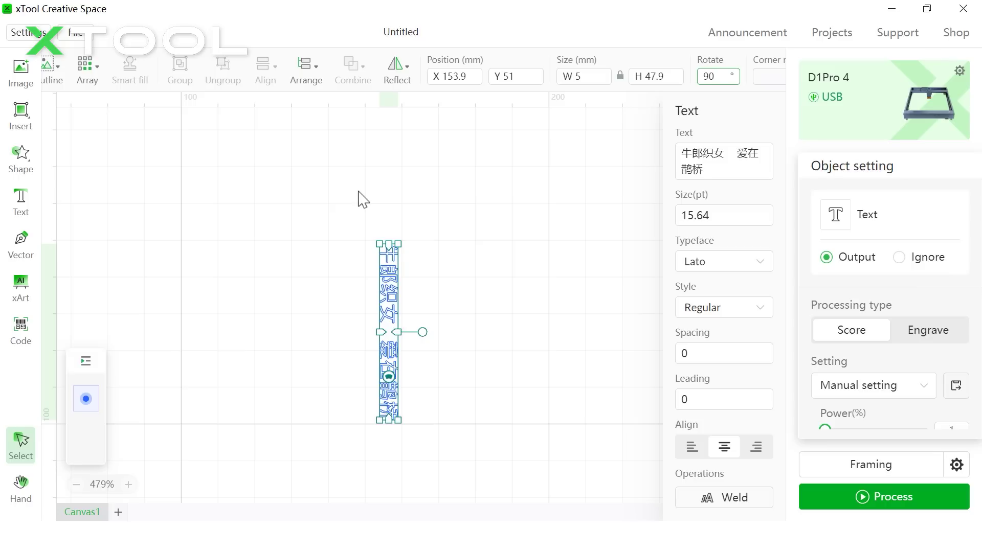
Reflect the upright text vertically and change its processing type from Score to Engrave.
left_click(408, 76)
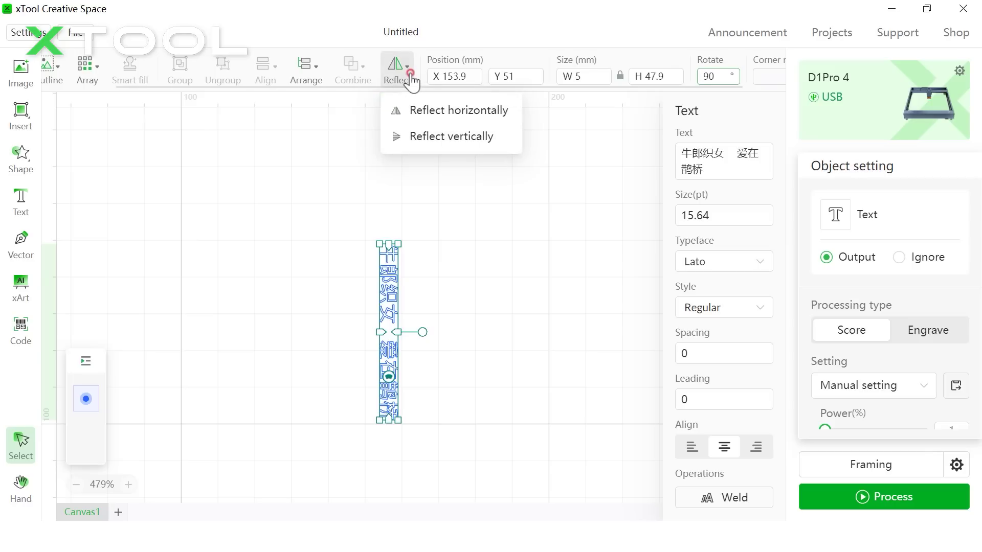
left_click(442, 143)
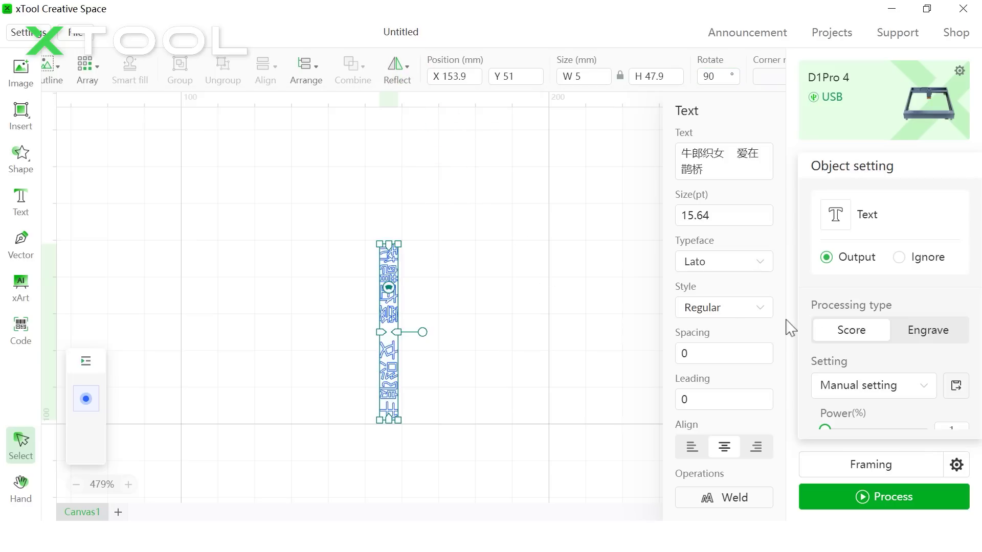
left_click(928, 331)
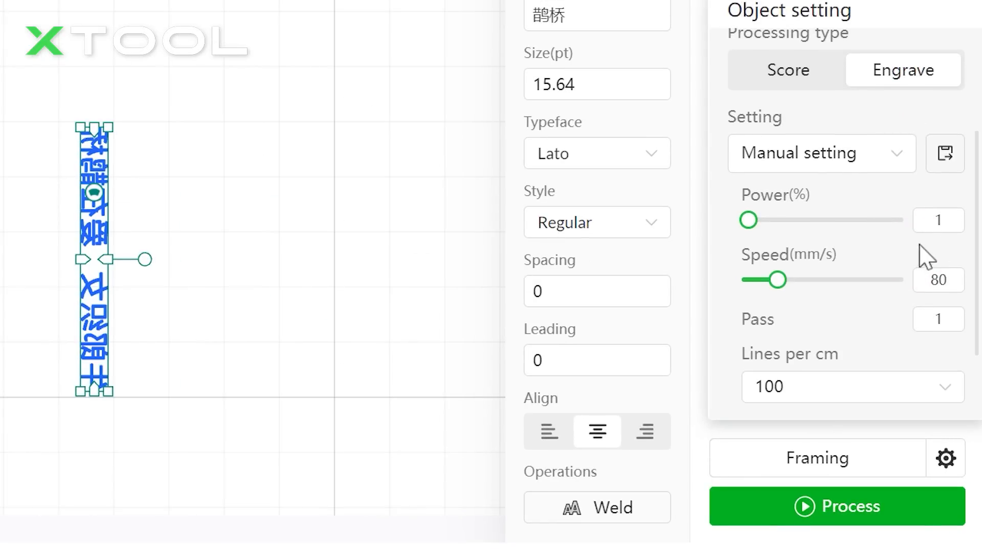
type("00")
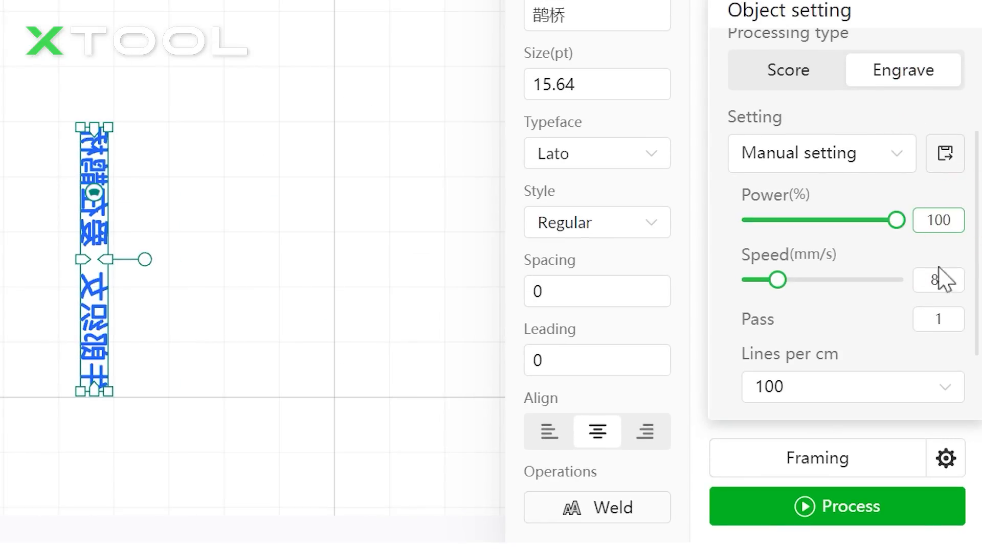
Set engraving to 100% power, 8 mm/s speed and 200 lines per cm, then deselect.
key("BackSpace")
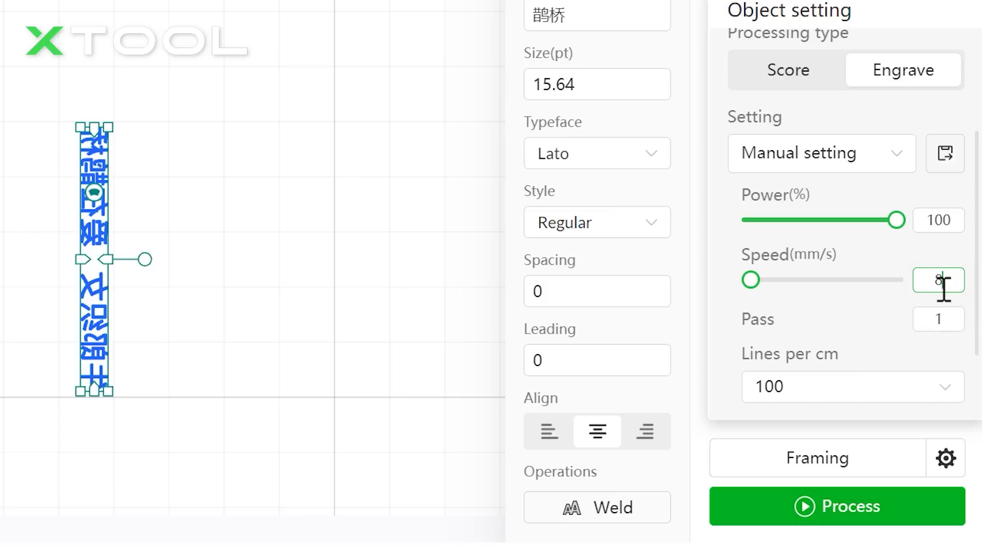
scroll(896, 322, "down", 2)
left_click(870, 307)
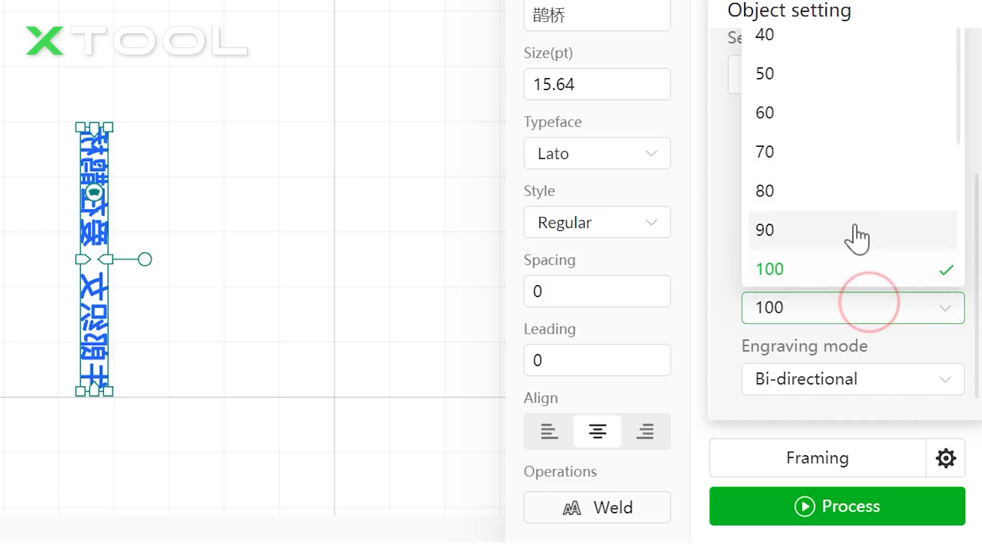
scroll(850, 237, "down", 2)
scroll(839, 251, "down", 2)
left_click(834, 251)
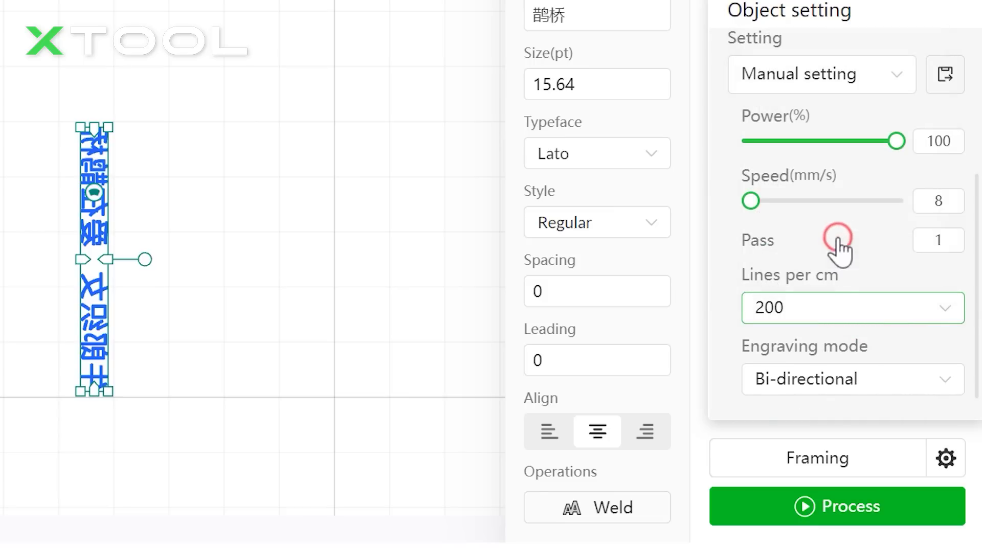
scroll(858, 351, "down", 1)
key("Escape")
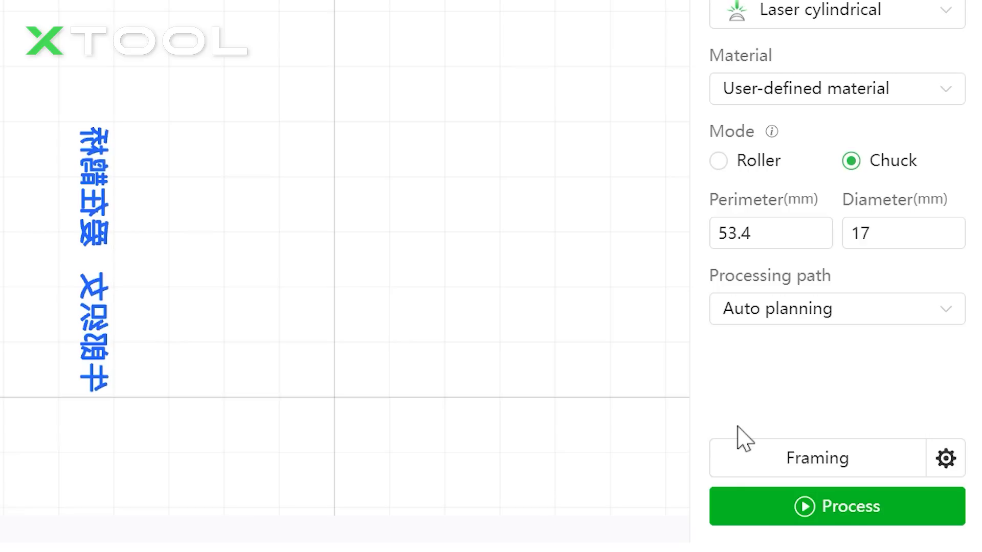
Run framing on the D1Pro 4 and bring up the 8-minute processing preview.
left_click(841, 477)
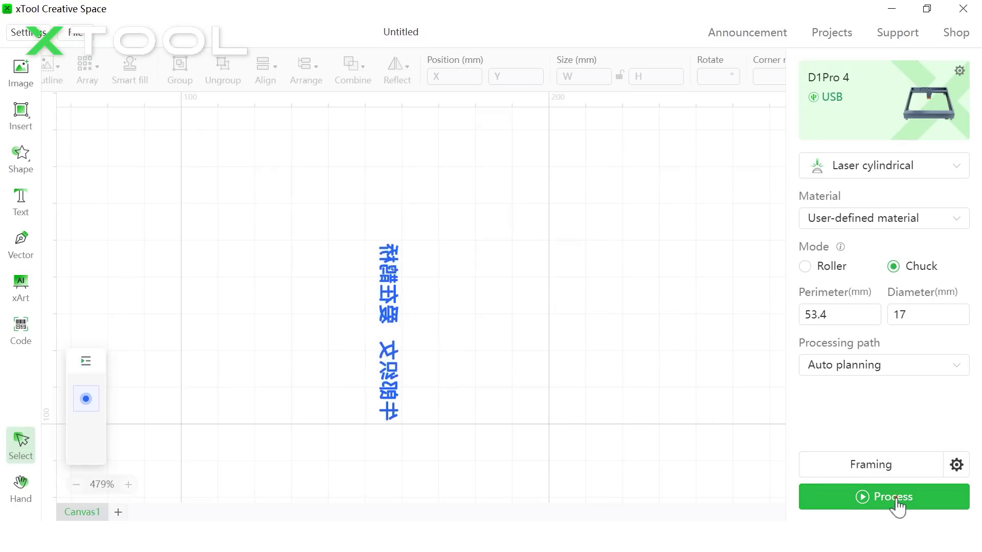
left_click(897, 506)
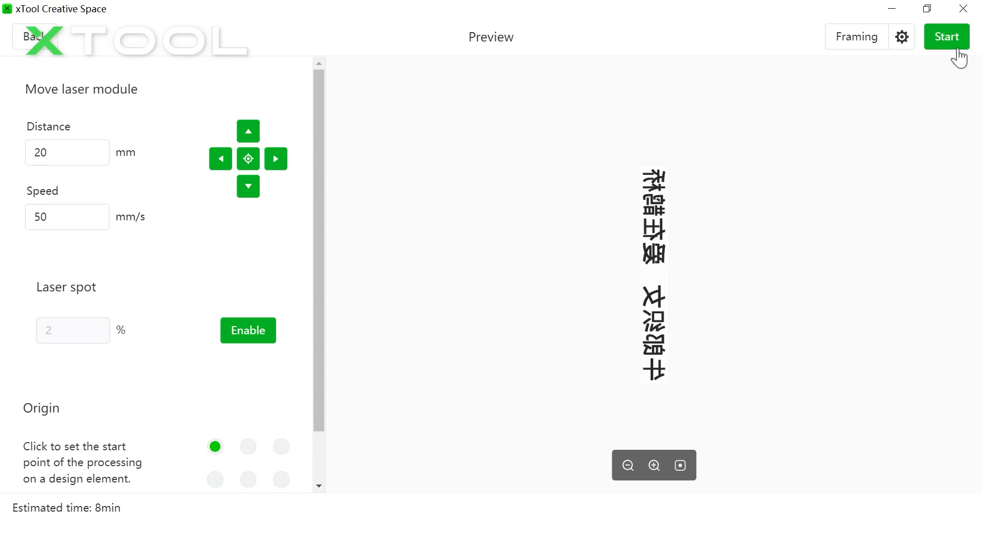